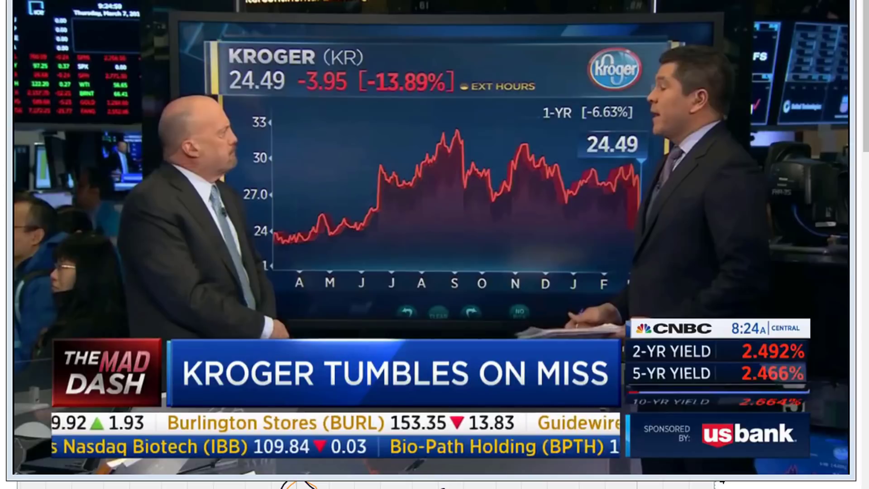
Step: Box the Burlington Stores ticker and the 8:24 clock in magenta, then close the screenshot
left_click_drag(162, 411, 527, 439)
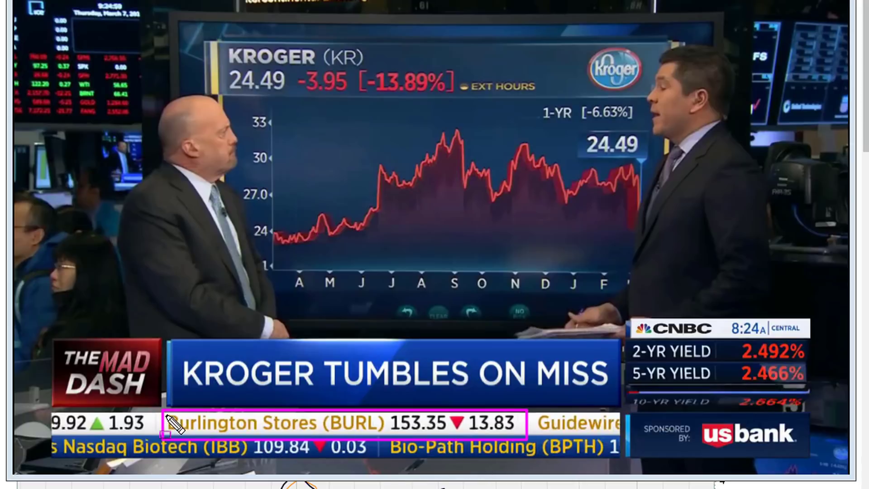
mouse_move(164, 394)
left_mouse_down()
mouse_move(481, 404)
mouse_move(529, 439)
left_mouse_up()
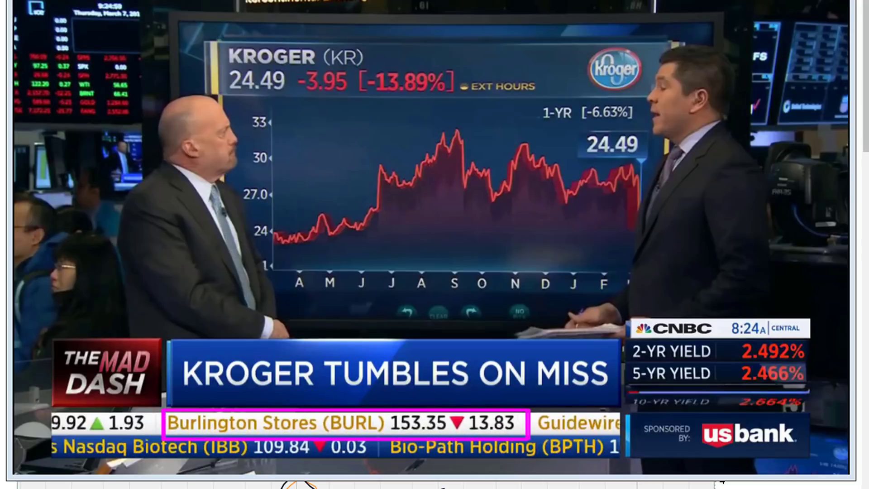
left_click_drag(721, 313, 767, 345)
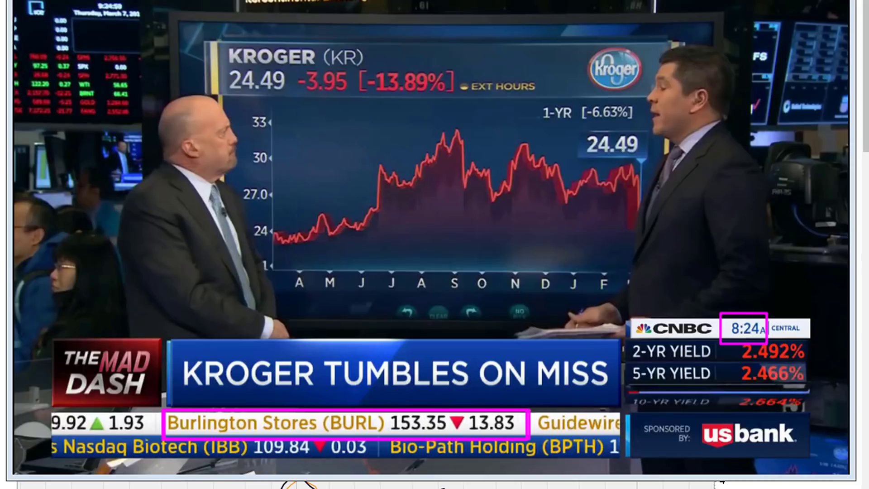
key("Escape")
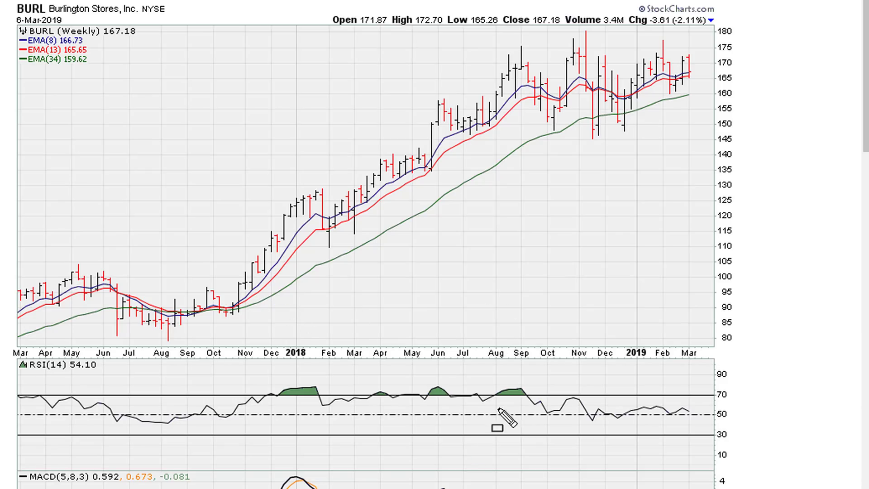
left_click_drag(56, 26, 103, 40)
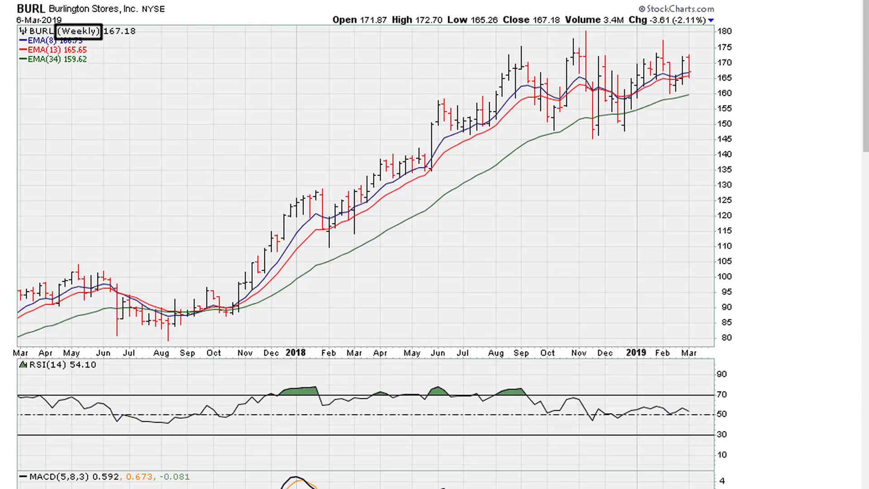
left_click_drag(65, 356, 104, 375)
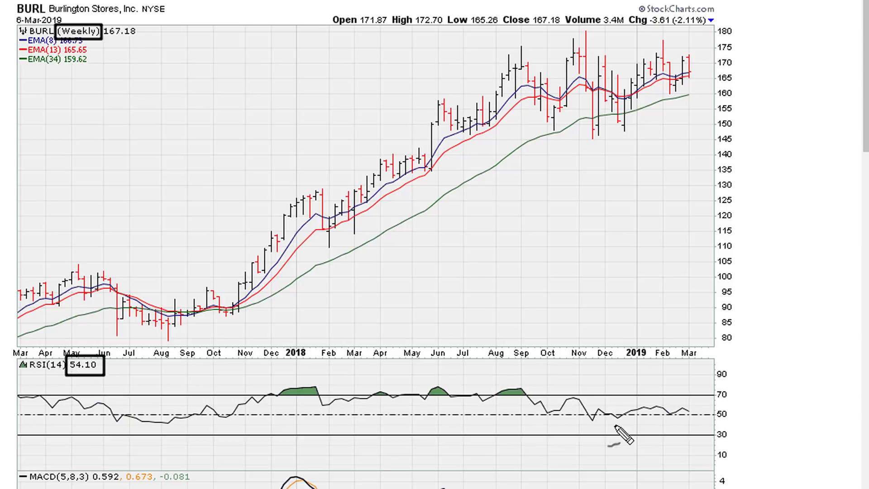
mouse_move(462, 244)
left_mouse_down()
mouse_move(432, 249)
mouse_move(436, 287)
mouse_move(506, 273)
left_mouse_up()
left_click_drag(491, 265, 491, 324)
left_click(509, 274)
left_click_drag(522, 250, 523, 290)
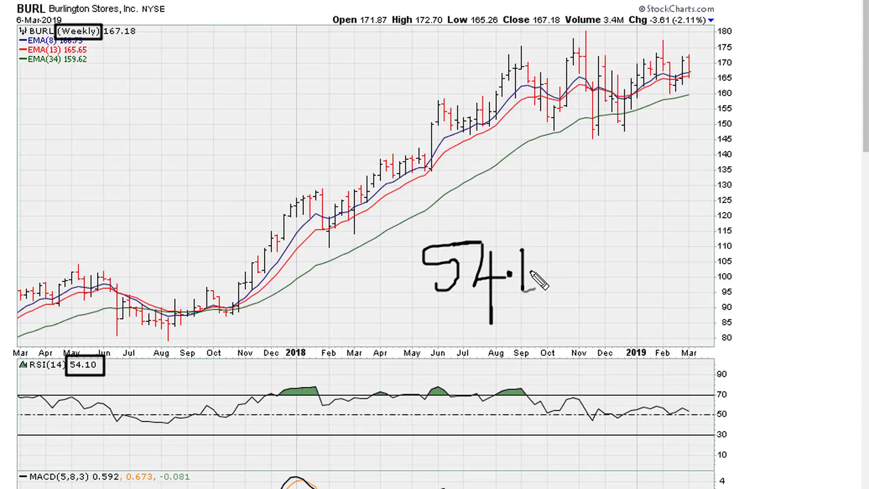
mouse_move(542, 256)
left_mouse_down()
mouse_move(549, 271)
mouse_move(540, 257)
left_mouse_up()
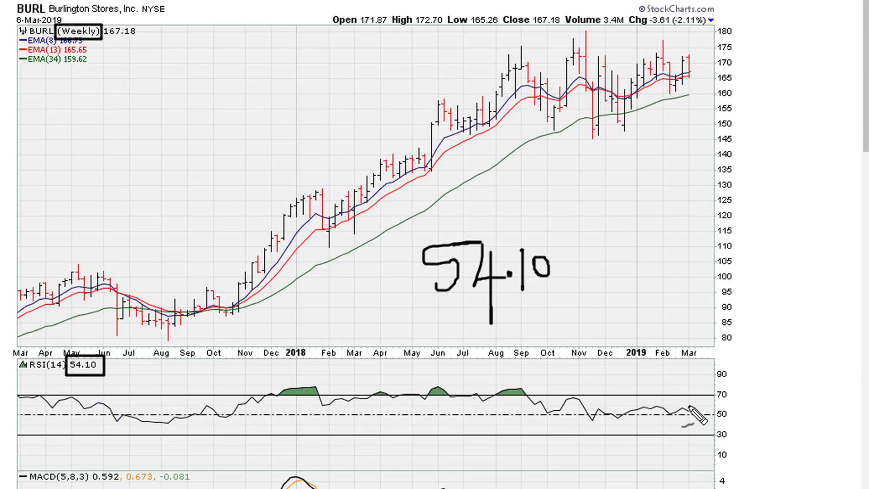
mouse_move(697, 409)
left_mouse_down()
mouse_move(708, 423)
mouse_move(690, 414)
left_mouse_up()
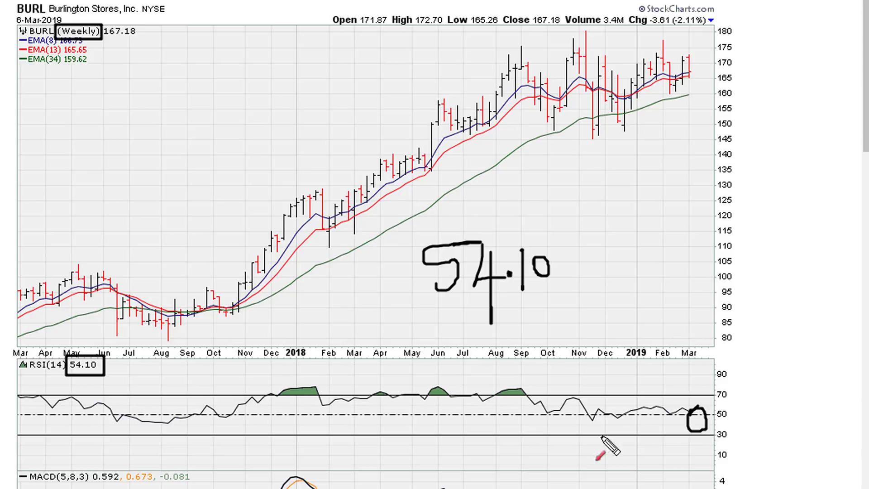
left_click_drag(564, 427, 589, 423)
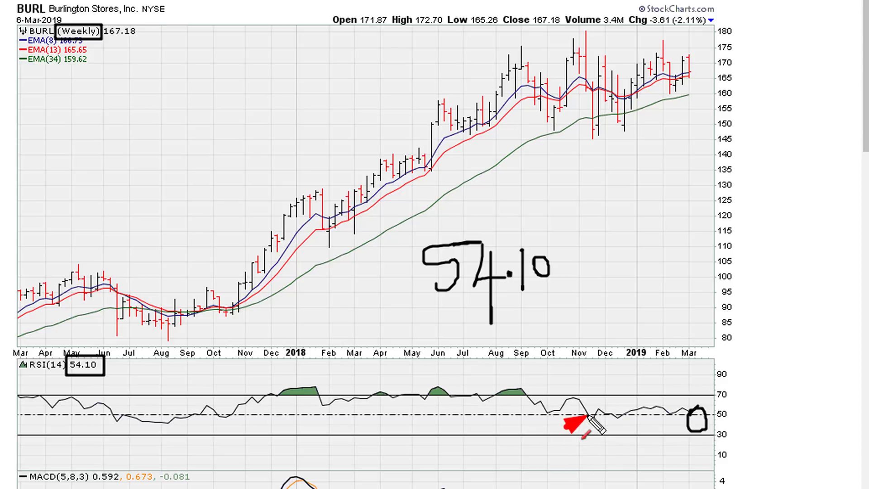
left_click_drag(565, 152, 591, 113)
left_click_drag(701, 171, 708, 164)
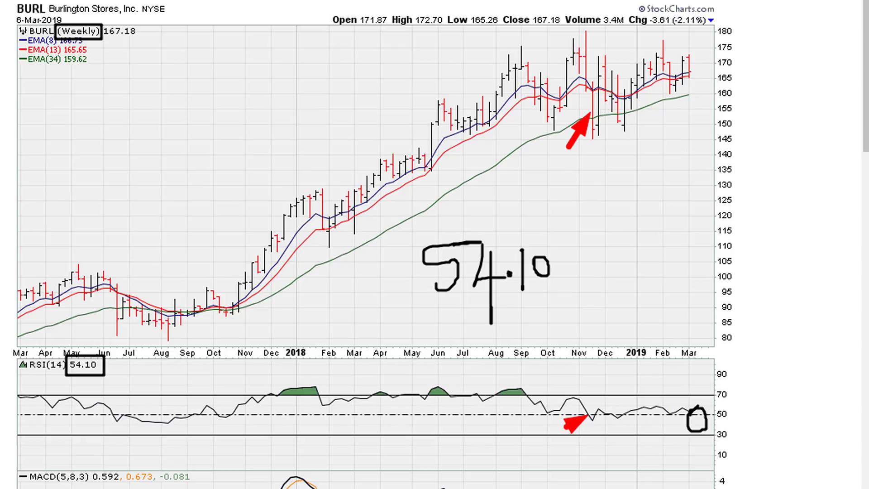
key("Escape")
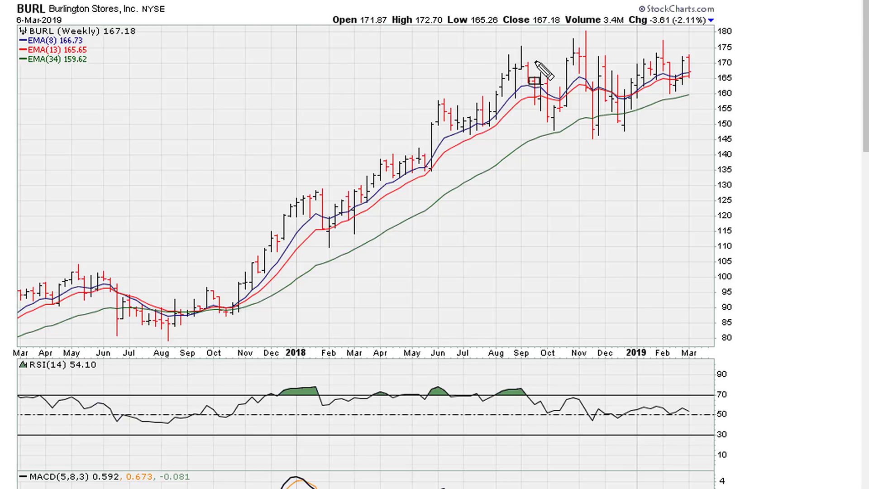
Step: Box the September and November 2018 highs and extend resistance lines near 170 and 173 rightward
left_click_drag(515, 62, 533, 74)
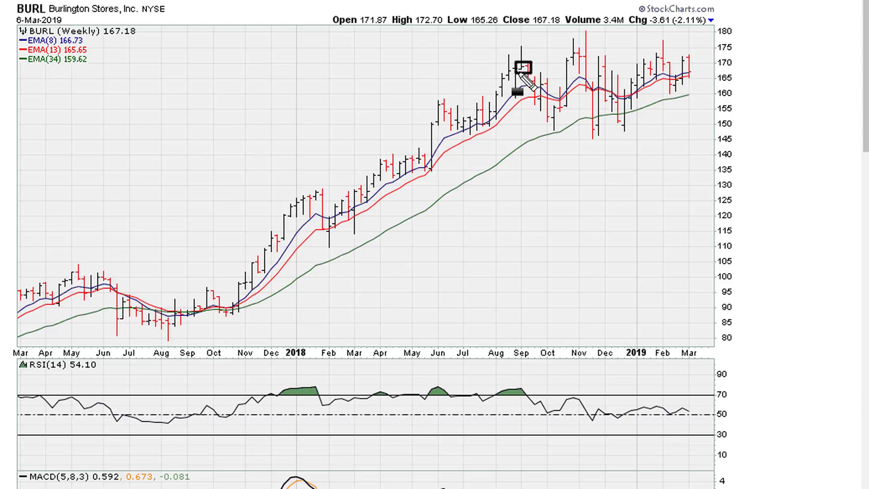
left_click_drag(523, 63, 734, 63)
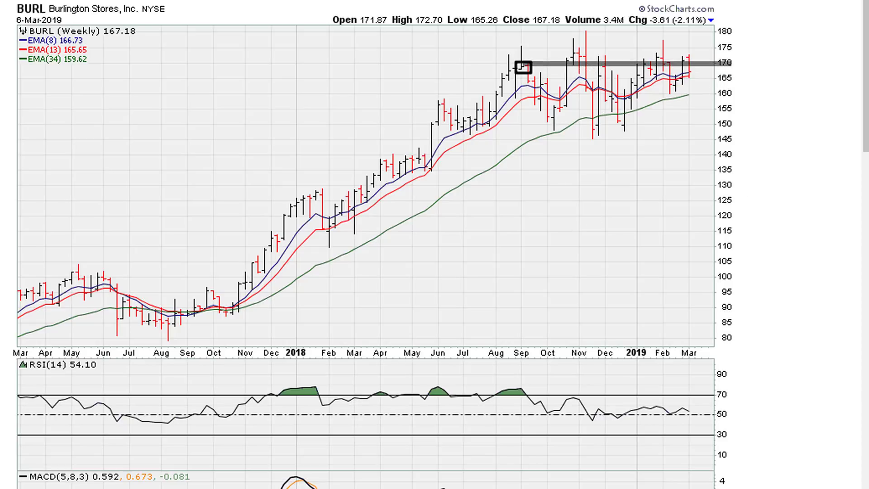
left_click(576, 53)
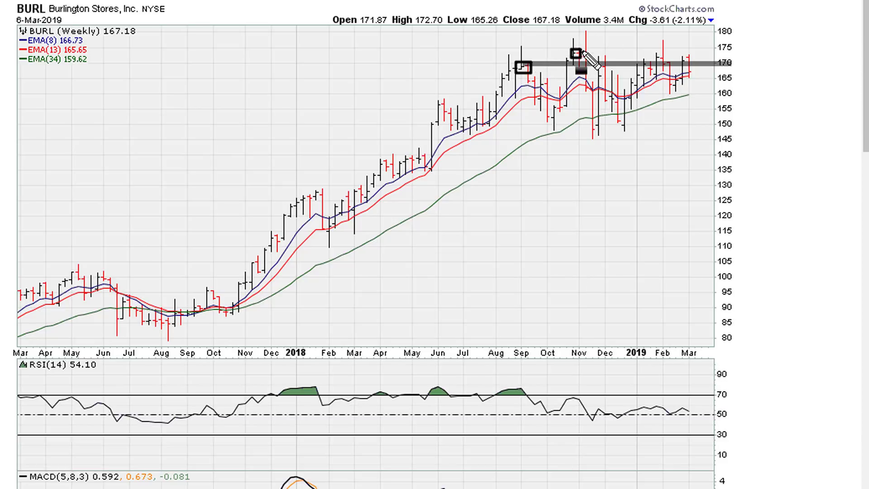
left_click_drag(574, 53, 721, 53)
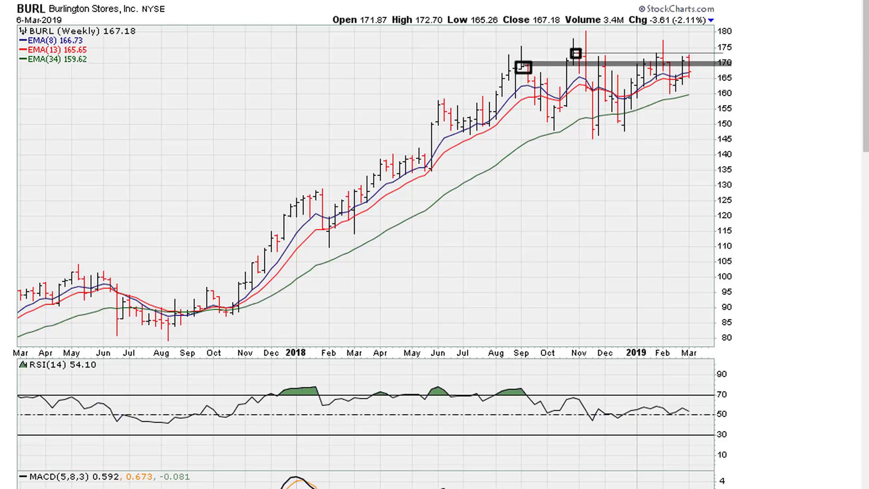
mouse_move(594, 41)
left_mouse_down()
mouse_move(604, 55)
mouse_move(603, 42)
mouse_move(659, 48)
mouse_move(648, 51)
mouse_move(669, 37)
mouse_move(660, 37)
mouse_move(689, 52)
mouse_move(703, 46)
left_mouse_up()
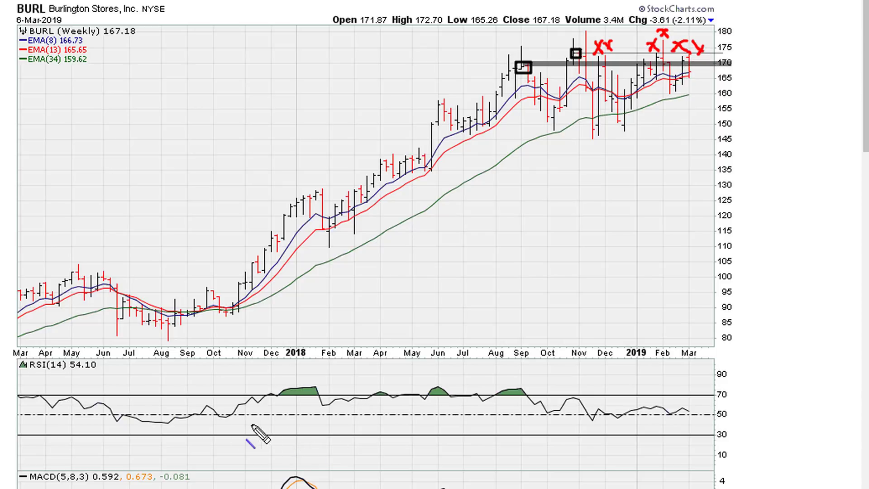
Step: Draw a rising RSI trendline and blue arrows at its break and the November price bars
mouse_move(165, 424)
left_mouse_down()
mouse_move(602, 417)
mouse_move(702, 406)
left_mouse_up()
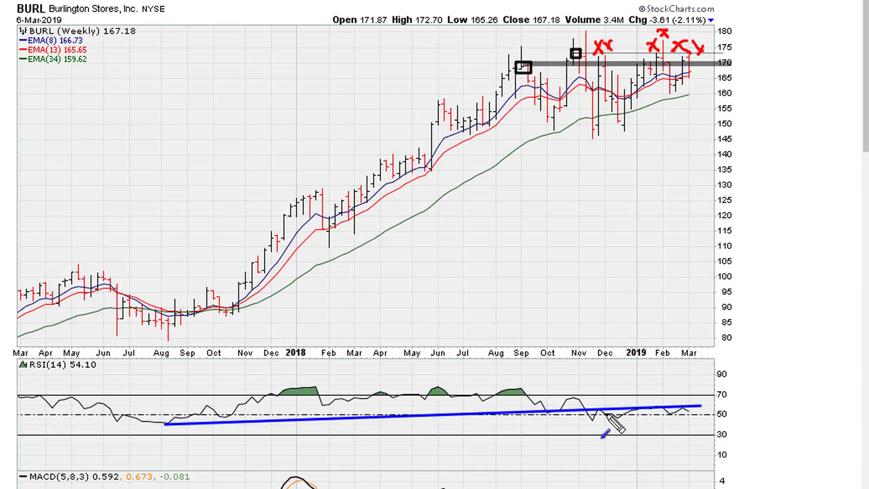
left_click_drag(596, 372, 588, 413)
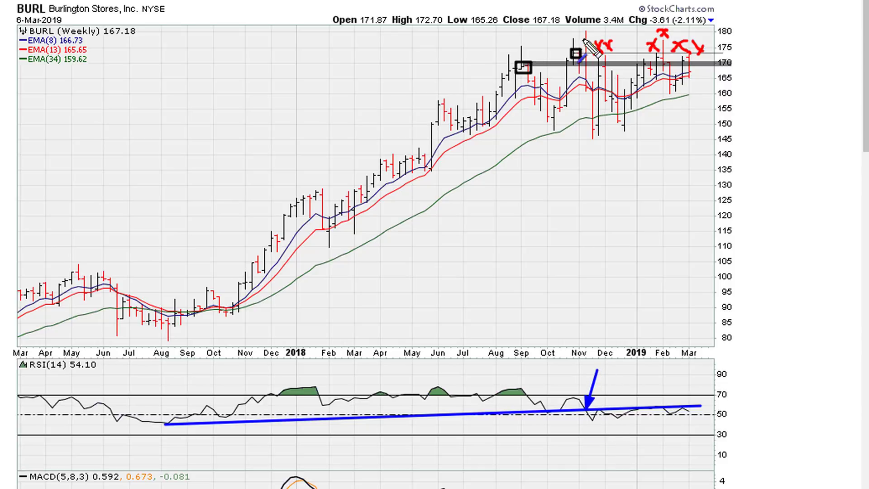
left_click_drag(618, 43, 602, 58)
left_click_drag(613, 381, 601, 408)
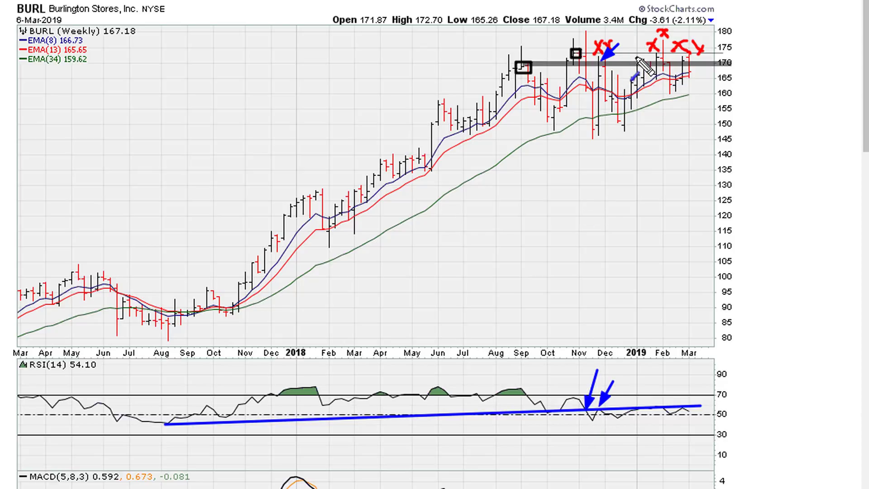
Step: Add blue arrows at the December bars, February RSI touches and February tests of 170
left_click_drag(638, 44, 615, 71)
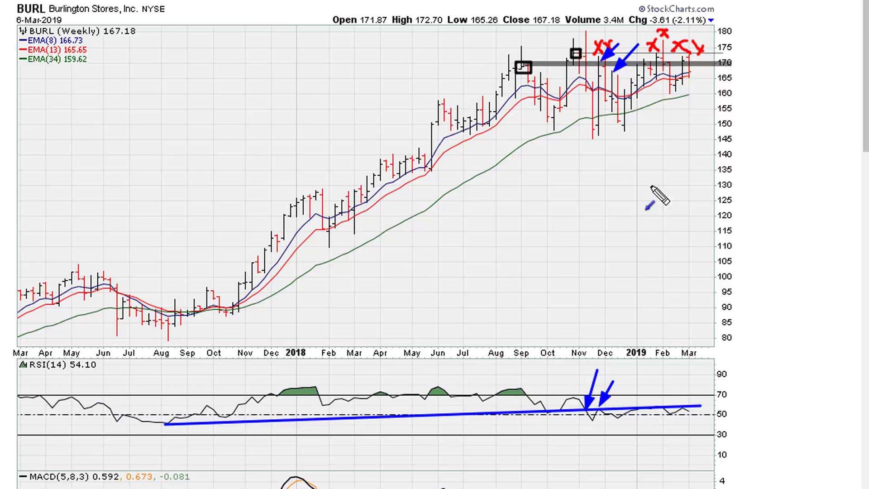
mouse_move(659, 372)
left_mouse_down()
mouse_move(651, 407)
mouse_move(666, 398)
left_mouse_up()
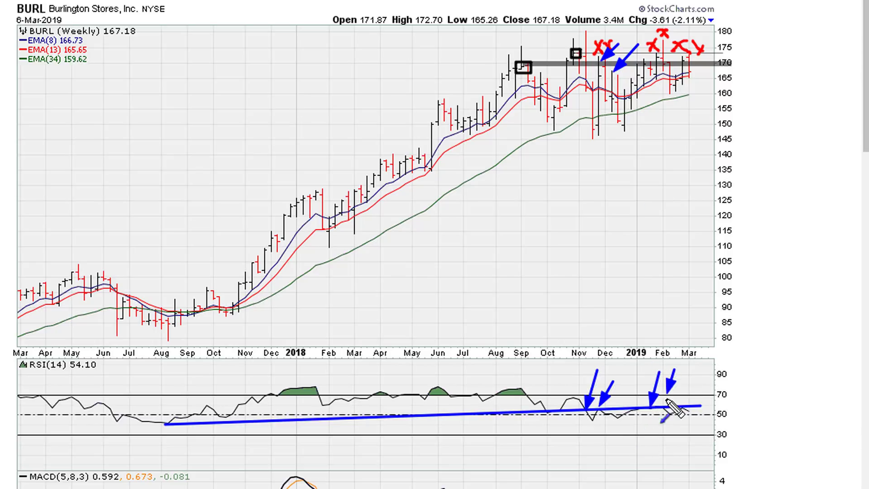
left_click_drag(636, 32, 652, 59)
left_click_drag(670, 31, 664, 58)
left_click_drag(699, 379, 687, 405)
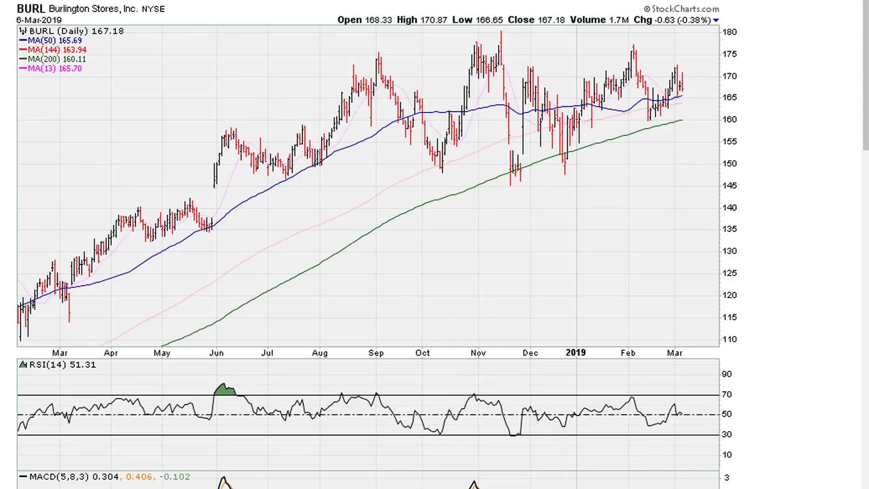
Step: Draw a blue RSI trendline from the November low, arrow its March touch, and box 51.31
mouse_move(512, 436)
left_mouse_down()
mouse_move(666, 414)
mouse_move(689, 401)
left_mouse_up()
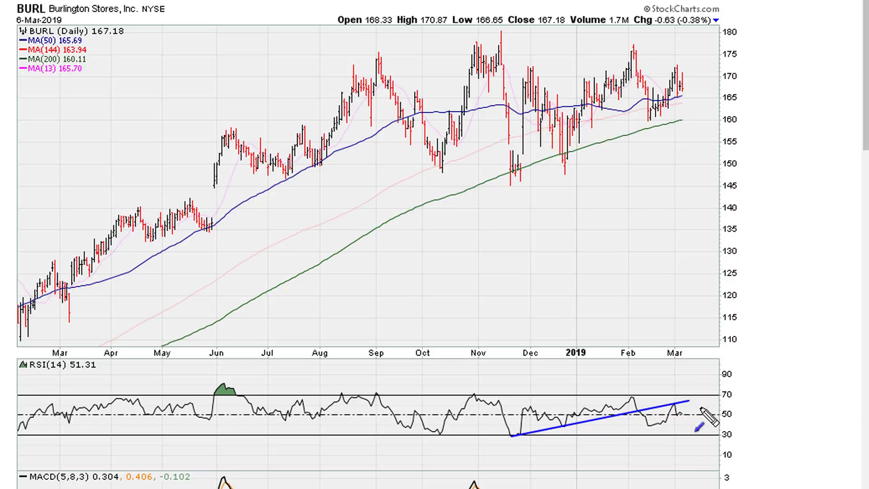
left_click_drag(689, 371, 677, 401)
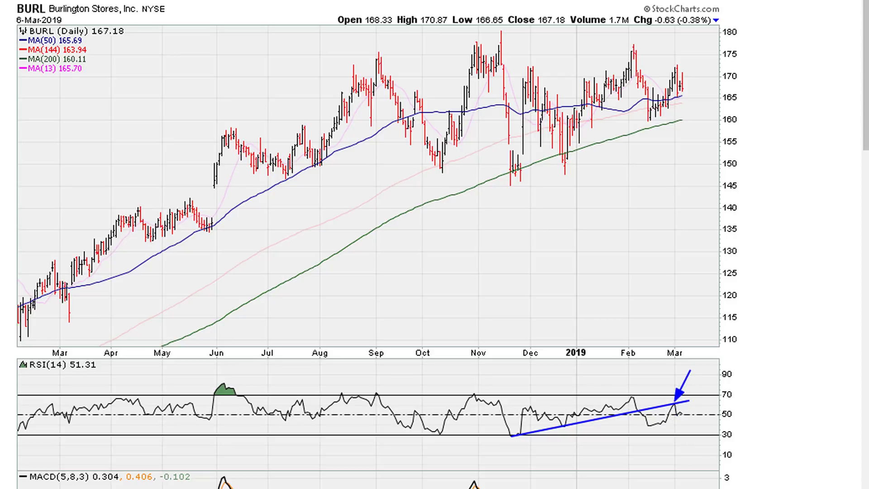
left_click_drag(66, 358, 104, 374)
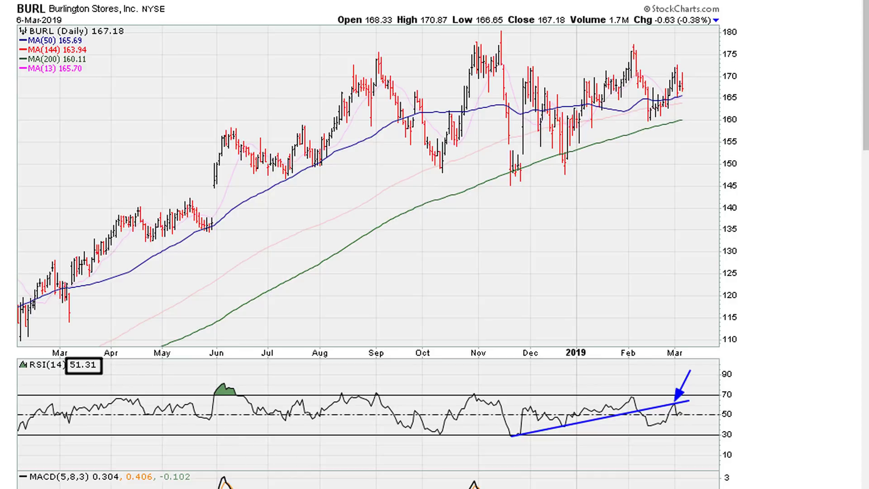
Step: Draw red RSI lines from the October low and November peak, and box November and February peaks
mouse_move(438, 434)
left_mouse_down()
mouse_move(500, 402)
mouse_move(510, 414)
left_mouse_up()
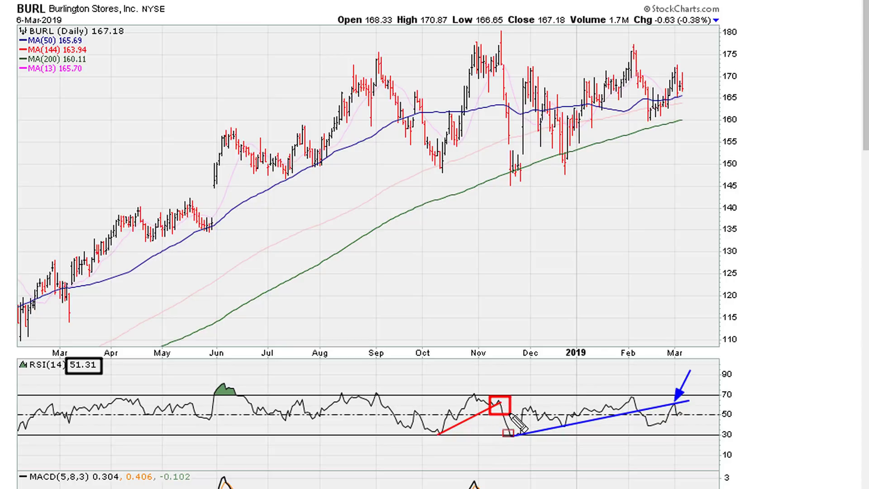
left_click_drag(494, 43, 508, 63)
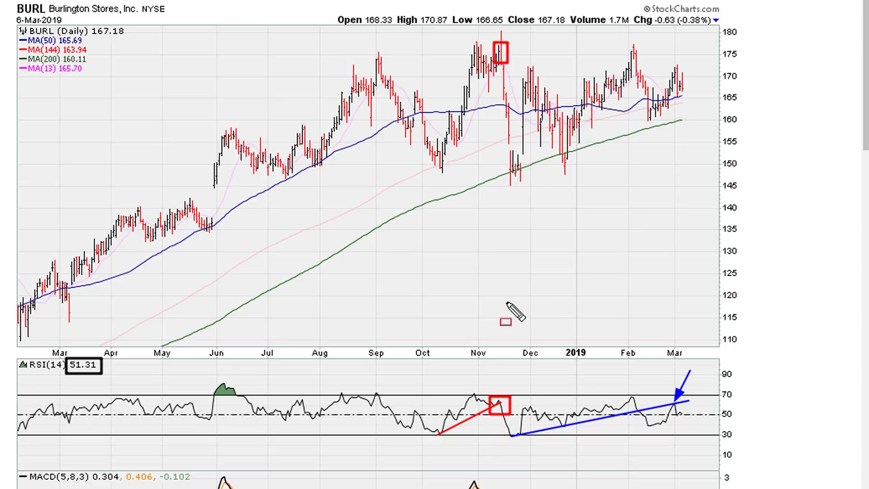
left_click_drag(498, 403, 715, 403)
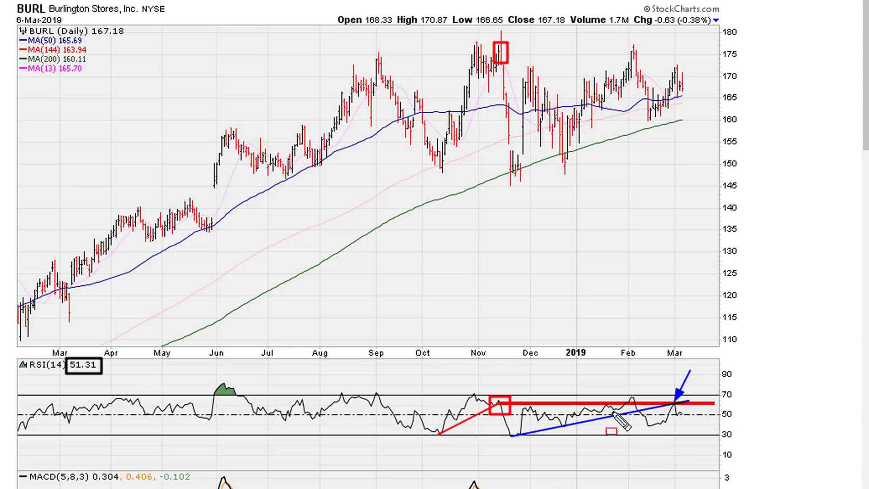
left_click_drag(622, 390, 643, 411)
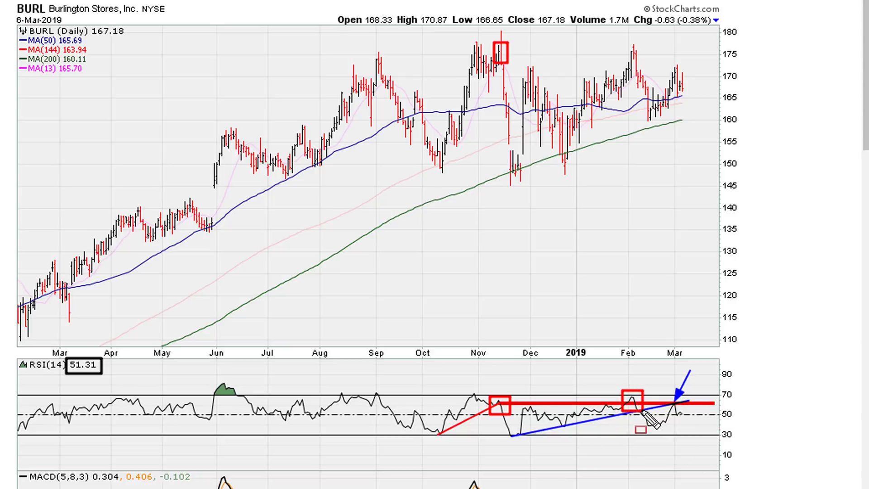
left_click_drag(624, 43, 645, 62)
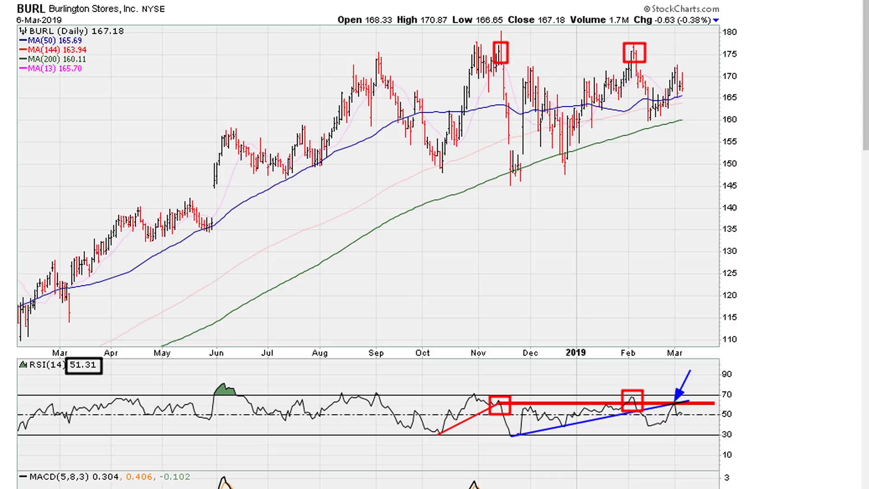
Step: Add a red arrow at the March RSI crossing, write 61.8, then clear all markings
left_click_drag(666, 363, 673, 399)
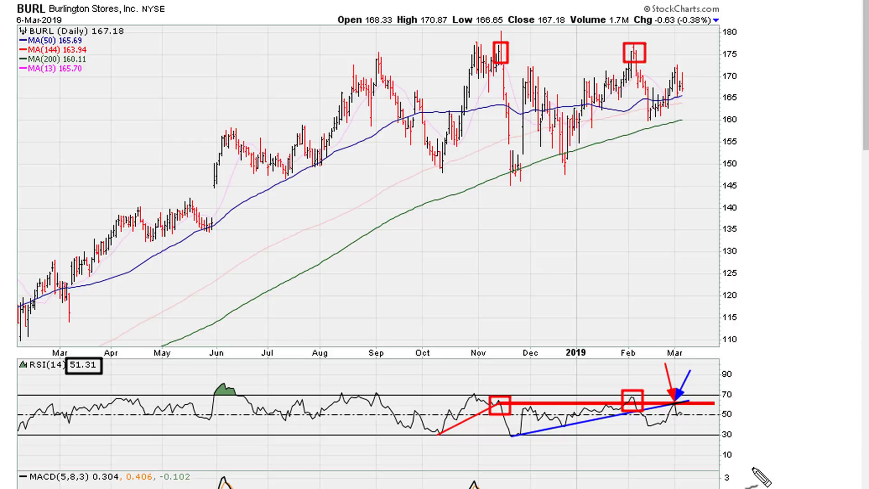
mouse_move(758, 377)
left_mouse_down()
mouse_move(747, 398)
mouse_move(762, 413)
left_mouse_up()
mouse_move(790, 382)
left_mouse_down()
mouse_move(780, 410)
mouse_move(790, 383)
left_mouse_up()
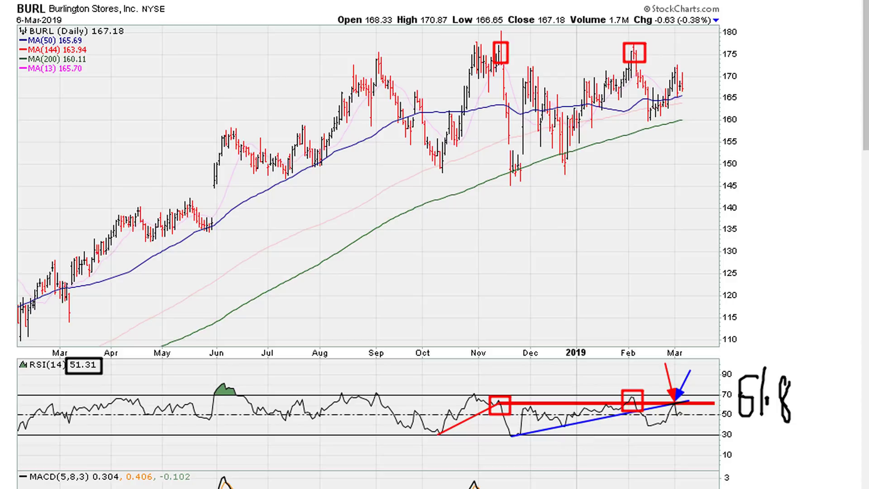
key("Escape")
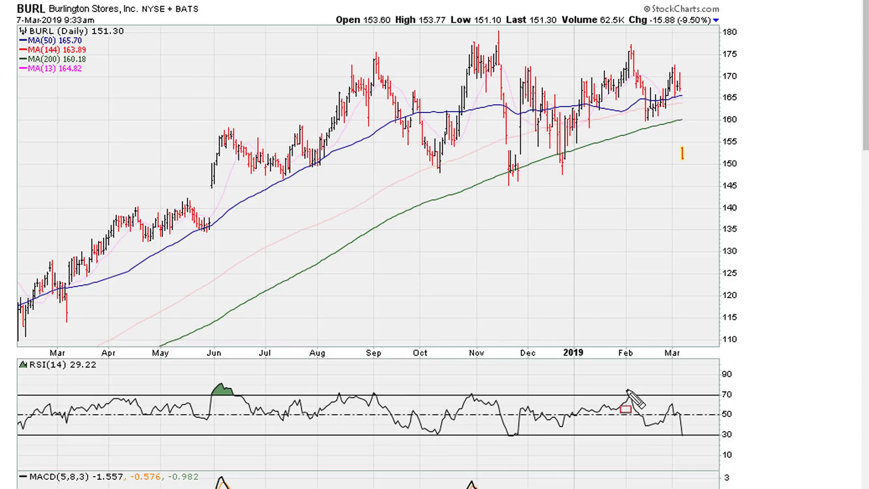
Step: Box the sharp March RSI drop and handwrite the new RSI value 30.9 beside it
left_click_drag(676, 409, 688, 446)
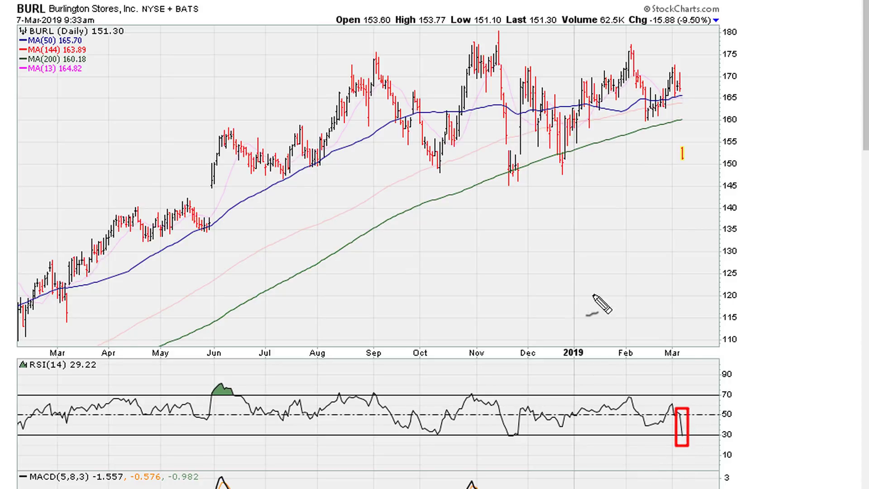
mouse_move(737, 373)
left_mouse_down()
mouse_move(752, 399)
mouse_move(742, 420)
left_mouse_up()
left_click(761, 388)
mouse_move(770, 381)
left_mouse_down()
mouse_move(792, 395)
mouse_move(794, 422)
left_mouse_up()
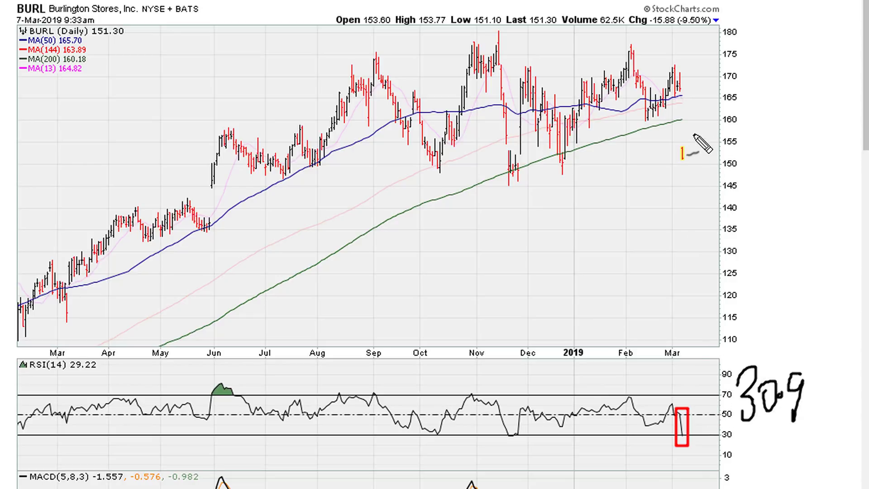
Step: Circle the day's percentage change, clear the markings, and switch to the weekly BURL chart
mouse_move(680, 13)
left_mouse_down()
mouse_move(698, 52)
mouse_move(680, 15)
left_mouse_up()
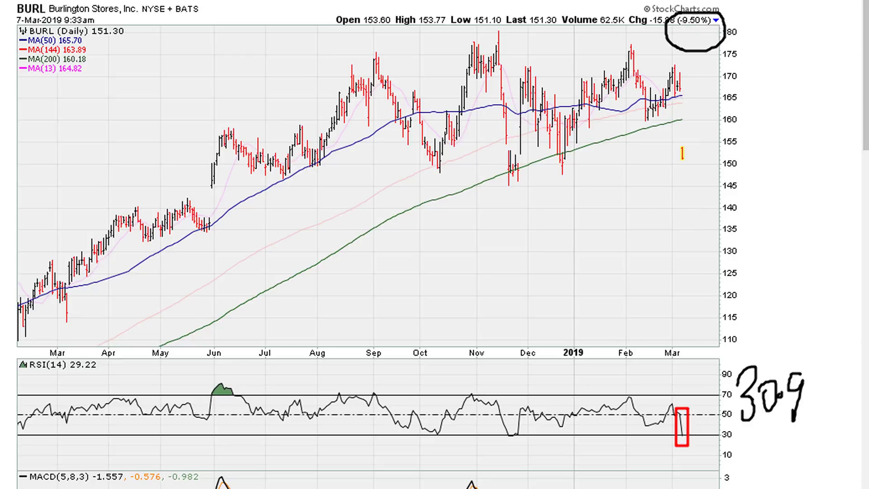
key("Escape")
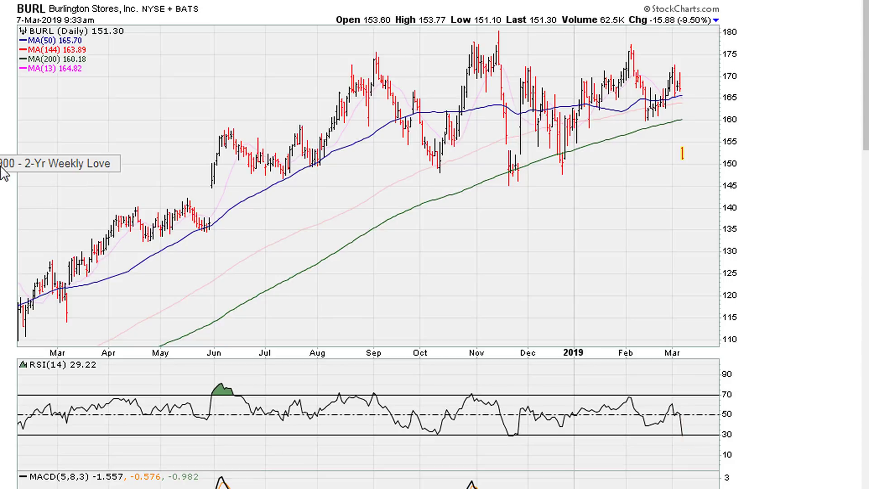
key("ctrl+Tab")
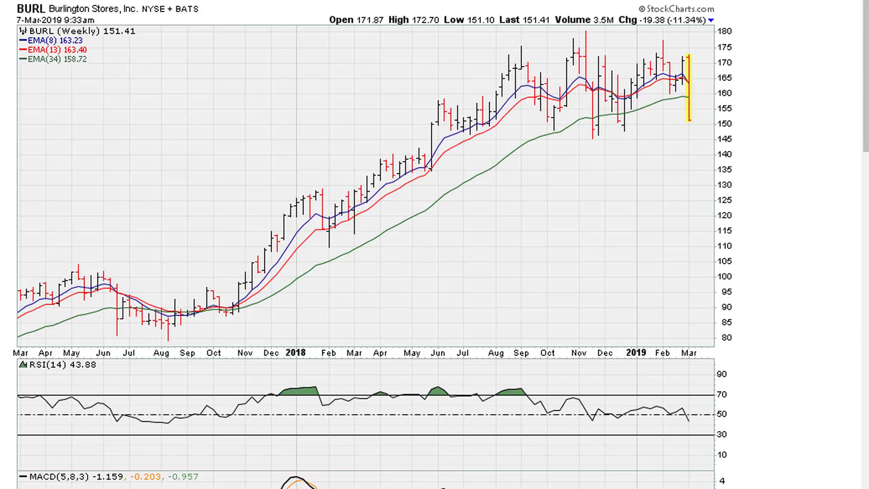
Step: Draw red boxes around the latest weekly RSI drop and the yellow final price bar near 151
left_click_drag(678, 406, 700, 429)
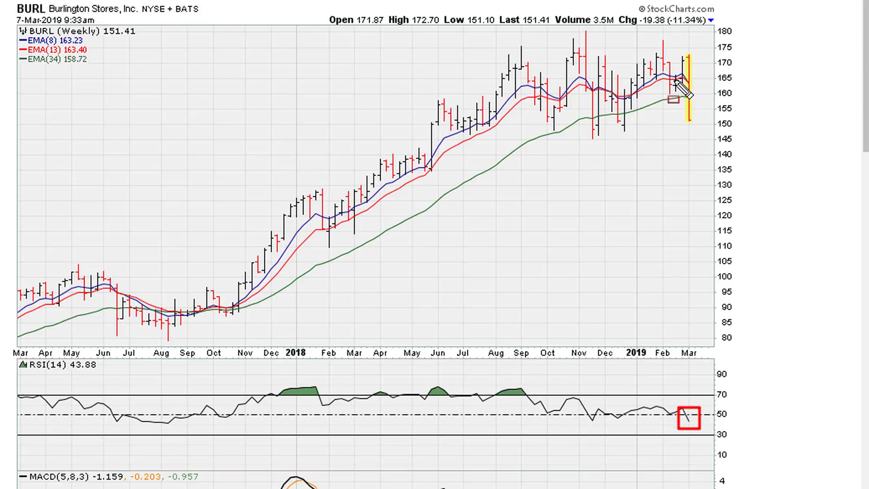
left_click_drag(682, 53, 698, 131)
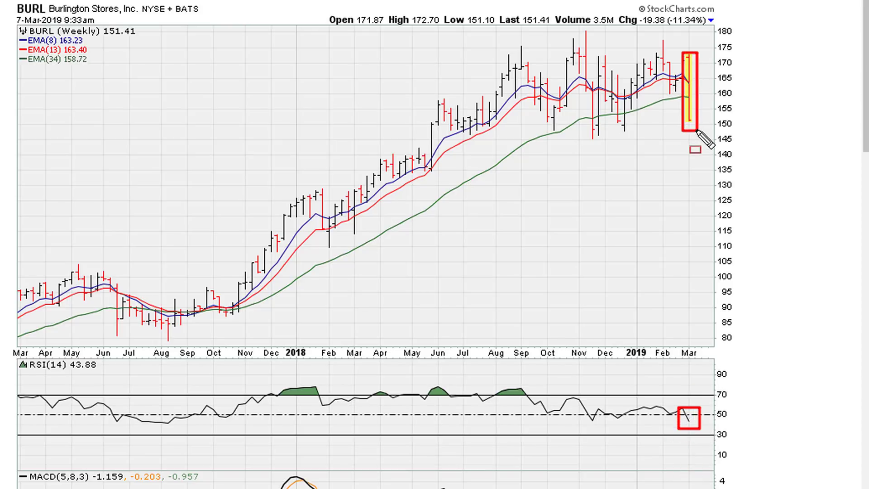